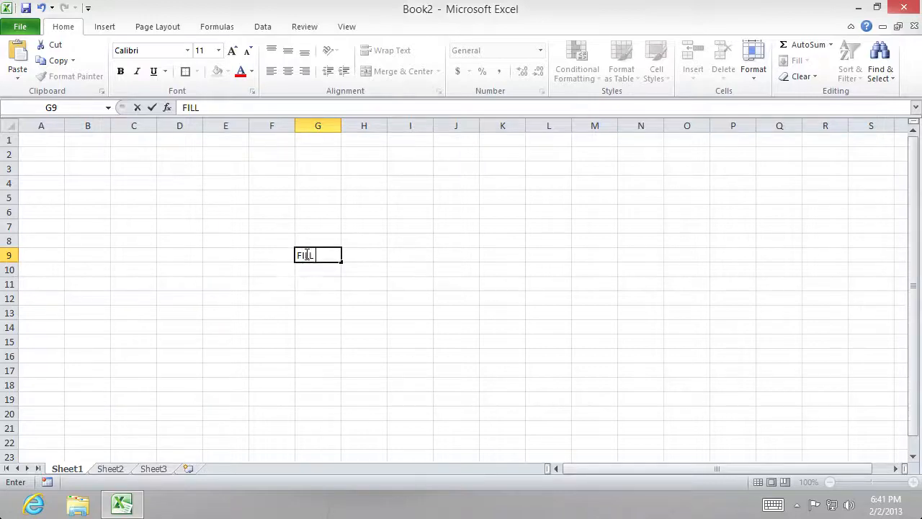
# - Finish the "FILL handle" entry in cell G9 and clear the cell again
pyautogui.moveTo(440, 284); pyautogui.dragTo(423, 286)
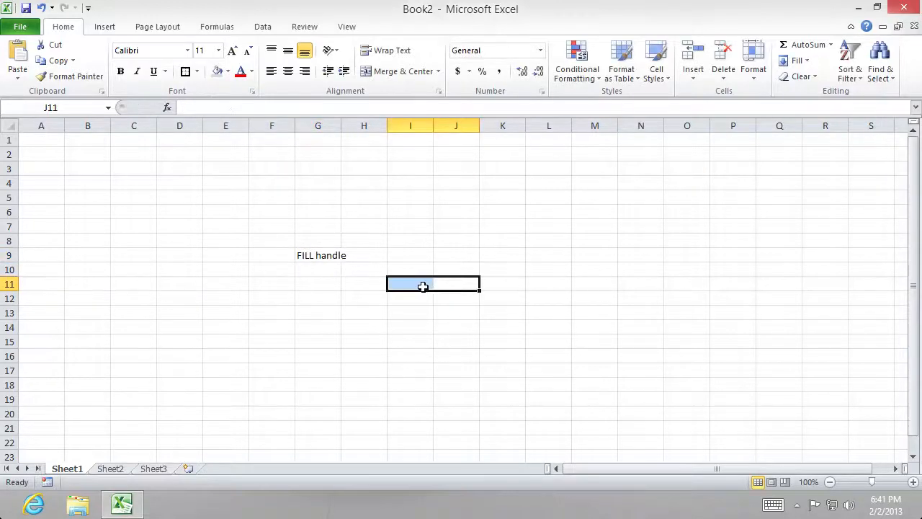
pyautogui.click(322, 255)
pyautogui.press('BackSpace')
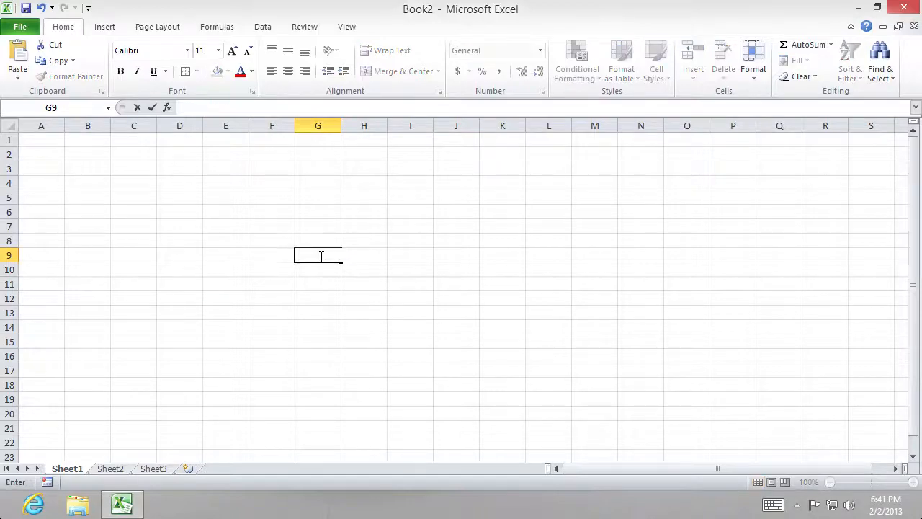
pyautogui.click(299, 296)
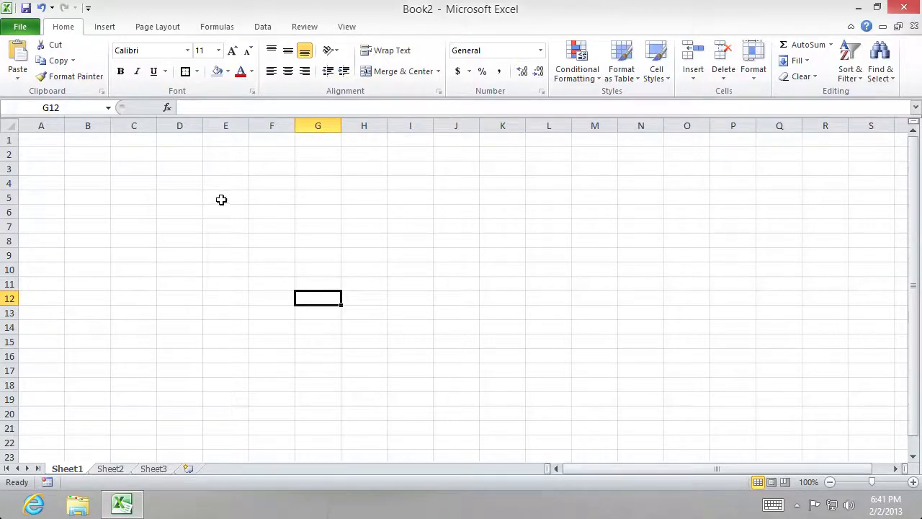
# - Enter 1 in cell A1 and copy it down column A to row 16 with the fill handle
pyautogui.click(41, 138)
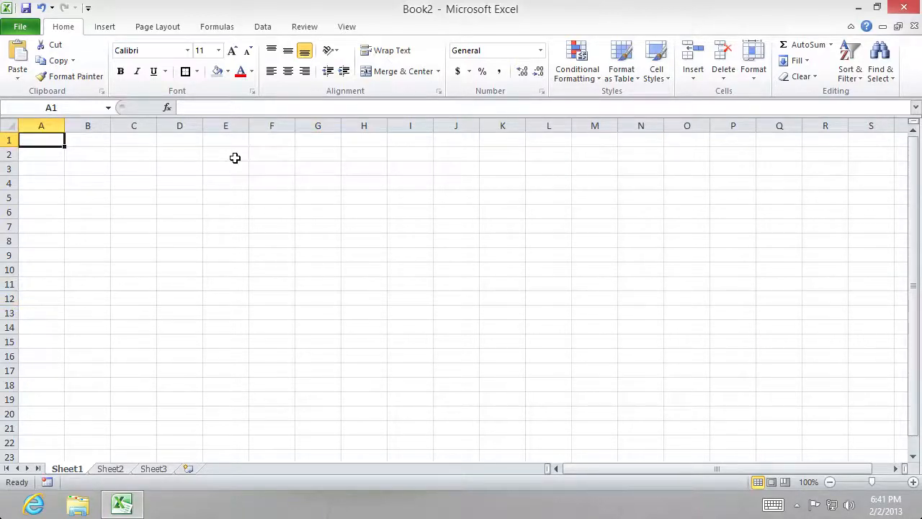
pyautogui.write('1')
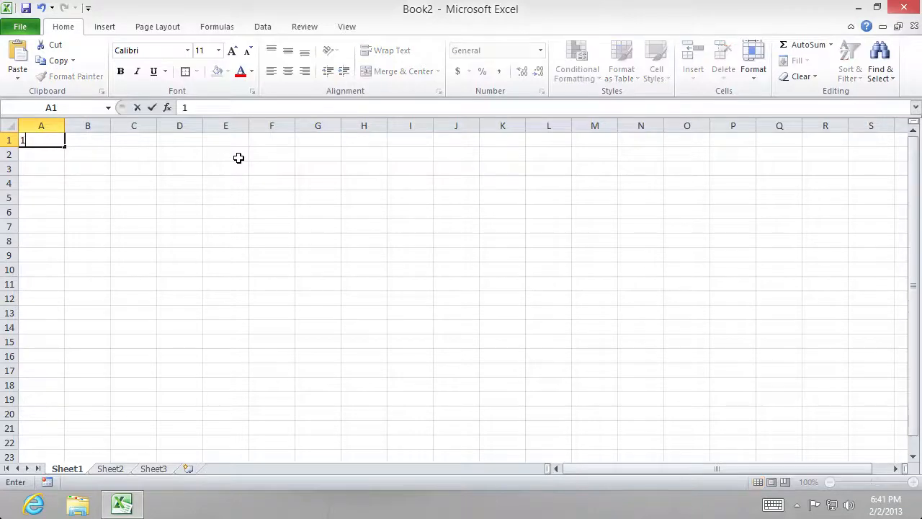
pyautogui.click(76, 186)
pyautogui.click(43, 142)
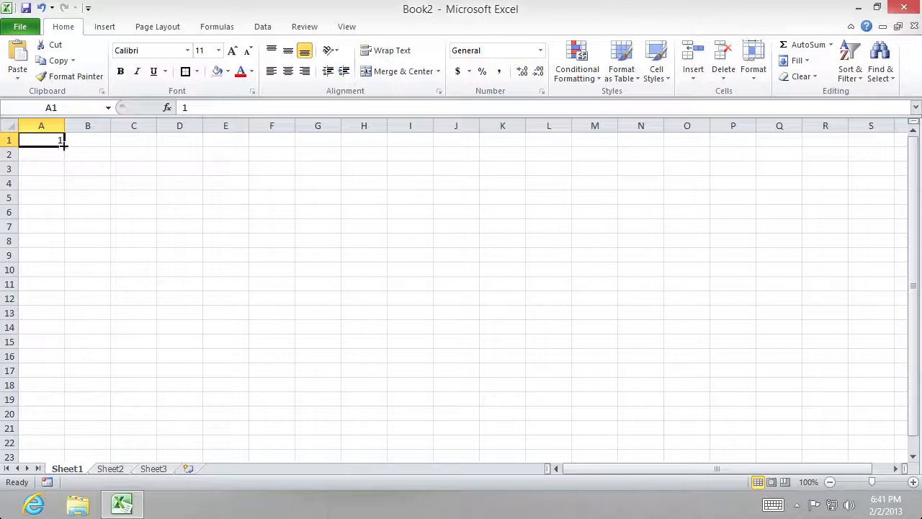
pyautogui.moveTo(64, 146); pyautogui.dragTo(67, 367)
pyautogui.click(126, 314)
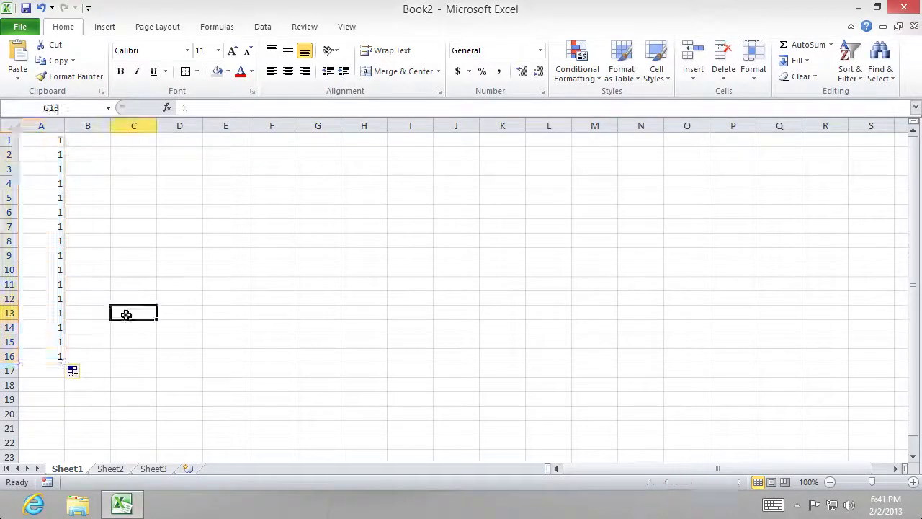
# - Fill the value of A1 across row 1 to column J and extend that row of values down to row 15
pyautogui.click(61, 140)
pyautogui.moveTo(65, 147); pyautogui.dragTo(482, 157)
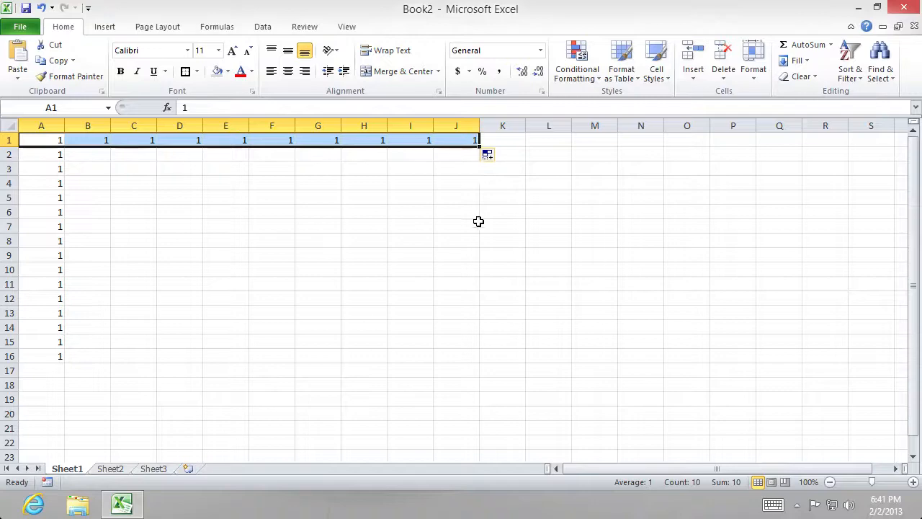
pyautogui.moveTo(477, 147); pyautogui.dragTo(482, 346)
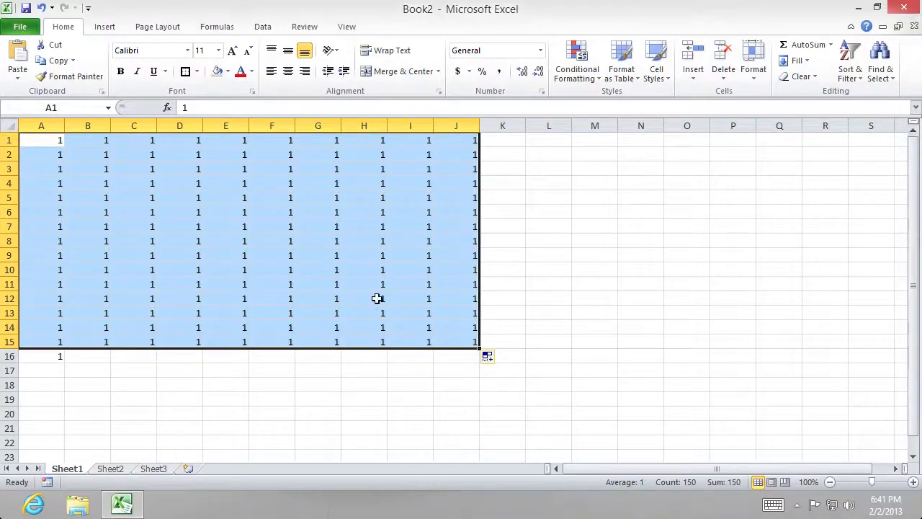
# - Clear the contents of the range A1:J16
pyautogui.click(463, 367)
pyautogui.moveTo(461, 357); pyautogui.dragTo(21, 138)
pyautogui.rightClick(122, 189)
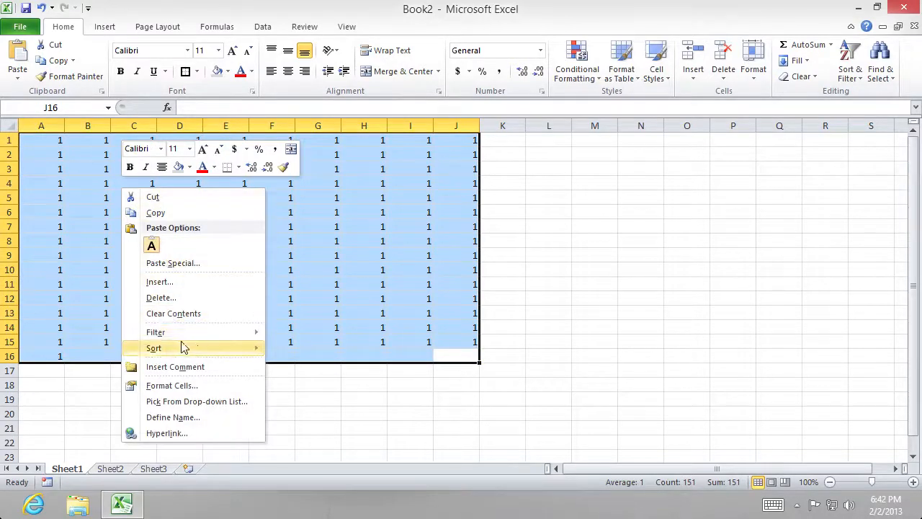
pyautogui.click(189, 314)
pyautogui.click(171, 414)
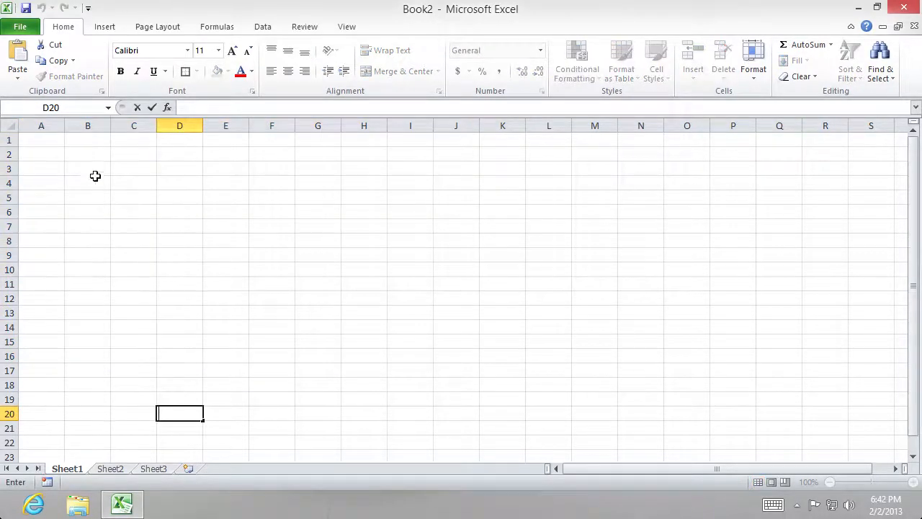
# - Enter 1 in cell A1 and 2 in cell A2 as the start of a number series
pyautogui.click(52, 141)
pyautogui.write('1')
pyautogui.press('Return')
pyautogui.write('2')
pyautogui.press('Return')
pyautogui.press('Return')
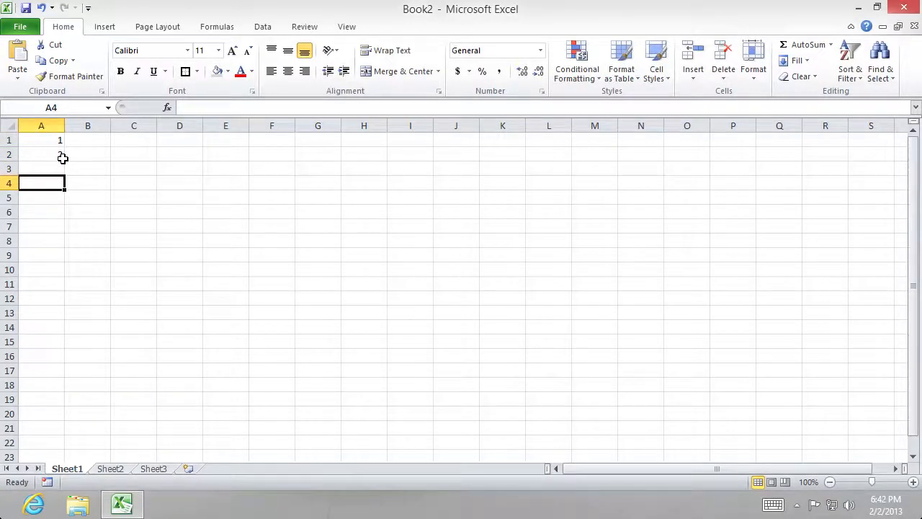
# - Extend the number series in A1:A2 down column A to row 17 with the fill handle
pyautogui.moveTo(55, 140); pyautogui.dragTo(58, 148)
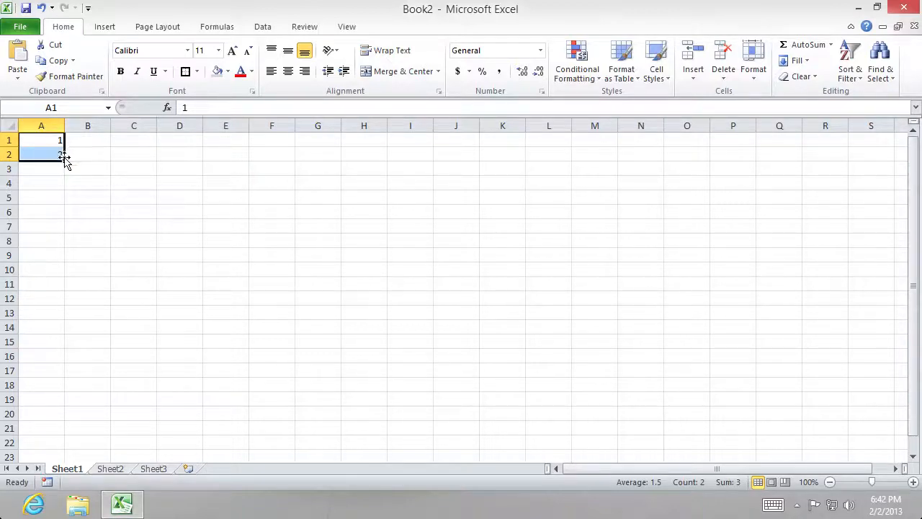
pyautogui.moveTo(63, 161); pyautogui.dragTo(66, 381)
pyautogui.click(128, 180)
# - Enter 2 in cell B1 and extend the A1:B1 series across row 1 to column I
pyautogui.click(92, 141)
pyautogui.write('2')
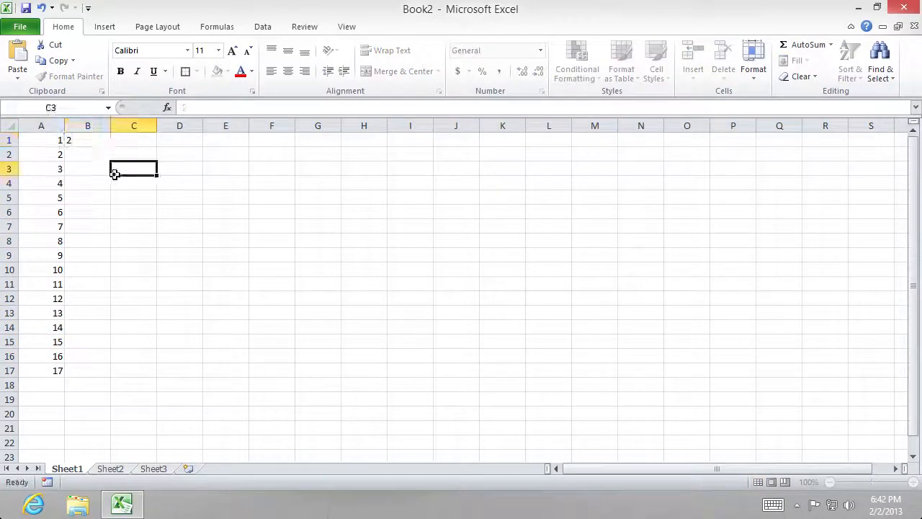
pyautogui.click(116, 173)
pyautogui.moveTo(55, 139); pyautogui.dragTo(431, 151)
pyautogui.click(432, 220)
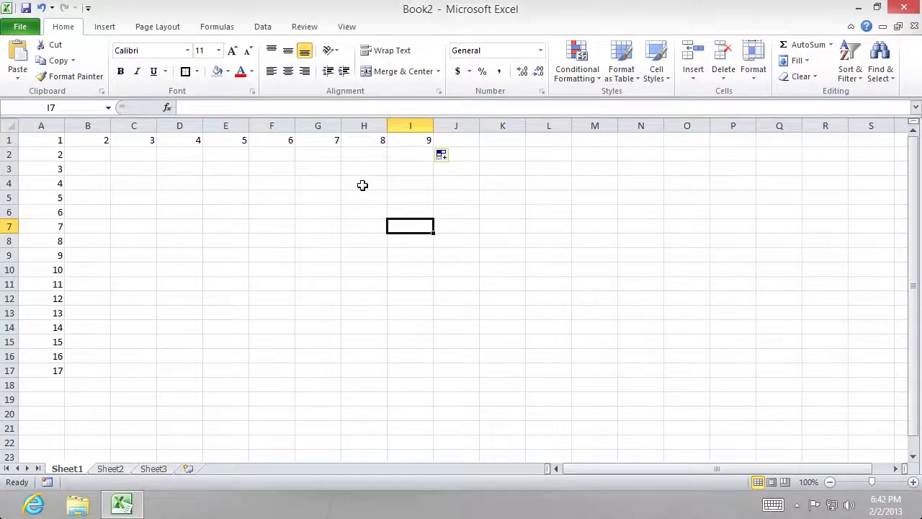
# - Clear the contents of the number series in A1:I1
pyautogui.moveTo(403, 141); pyautogui.dragTo(62, 139)
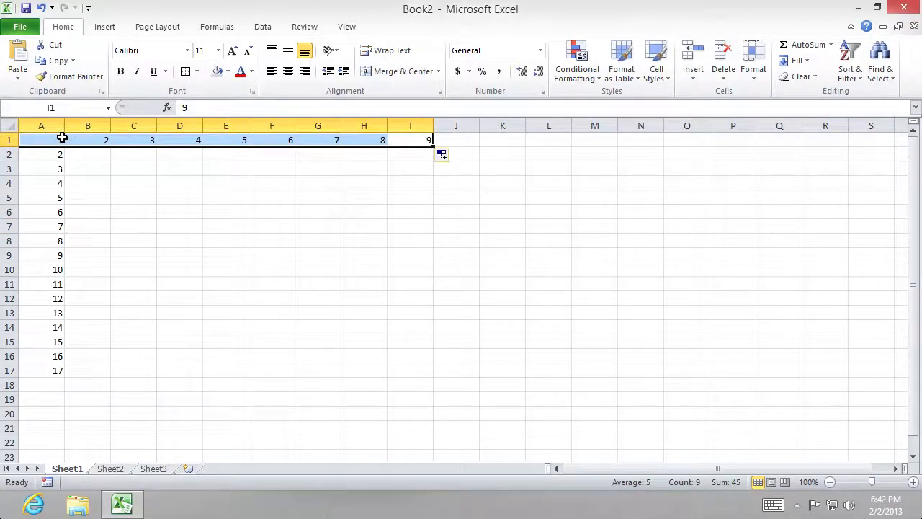
pyautogui.rightClick(64, 140)
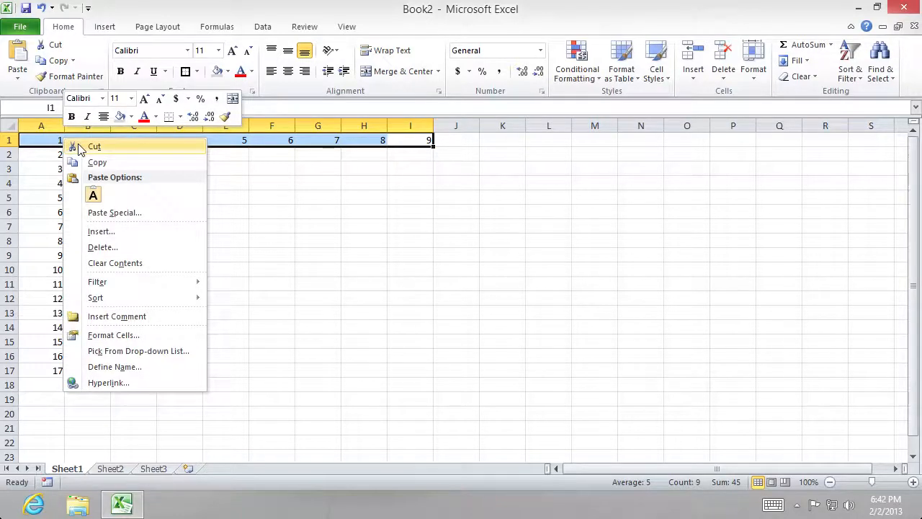
pyautogui.click(128, 264)
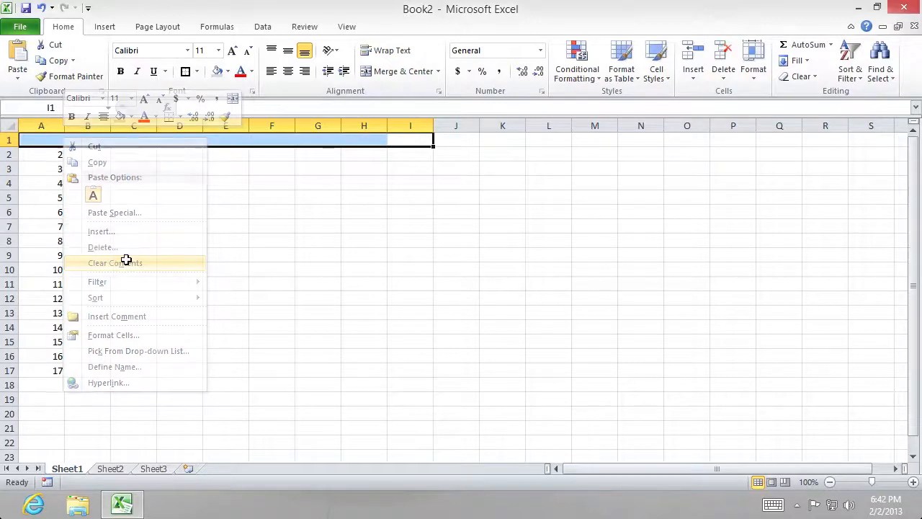
pyautogui.moveTo(180, 255); pyautogui.dragTo(137, 256)
# - Clear the contents of the remaining numbers in column A down to row 17
pyautogui.moveTo(53, 143); pyautogui.dragTo(58, 369)
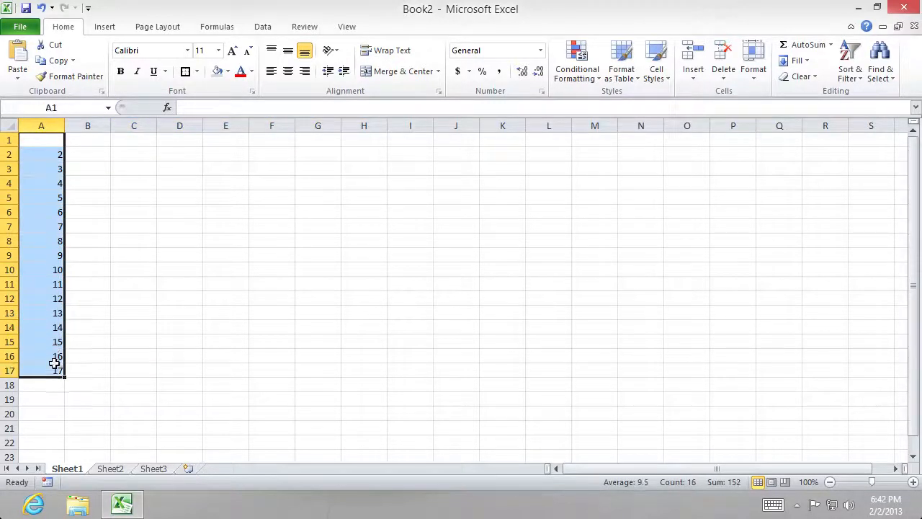
pyautogui.rightClick(58, 369)
pyautogui.click(96, 243)
pyautogui.click(415, 225)
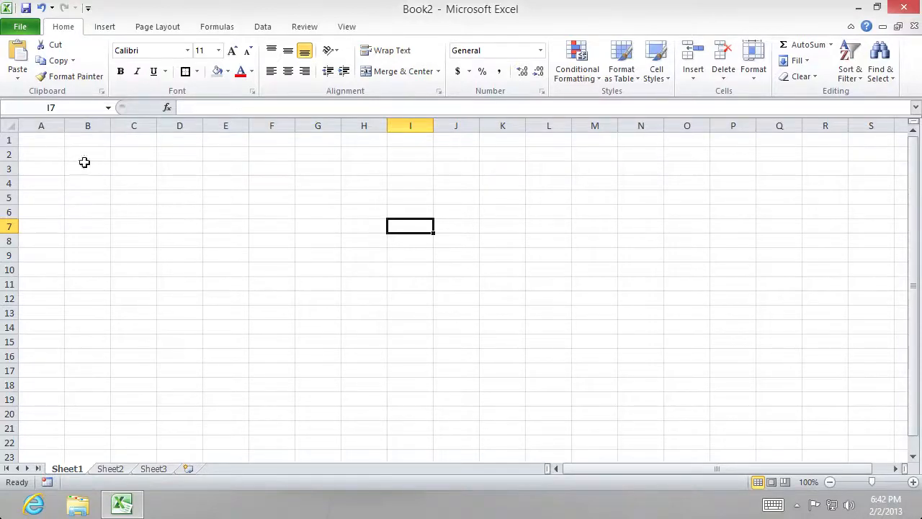
# - Enter Monday in A1 and Tuesday in A2, and extend the weekday series down to row 20
pyautogui.click(56, 142)
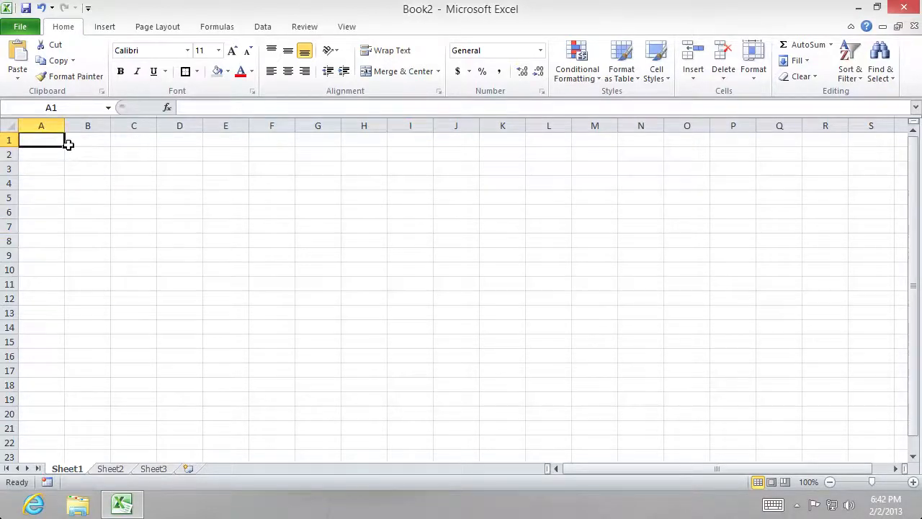
pyautogui.write('Monday')
pyautogui.press('Return')
pyautogui.write('Tuesday')
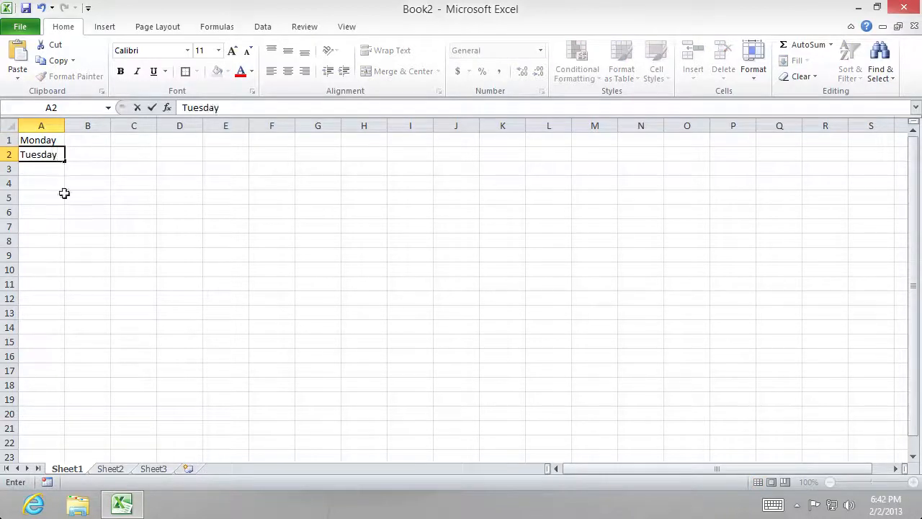
pyautogui.click(85, 210)
pyautogui.moveTo(56, 143); pyautogui.dragTo(66, 420)
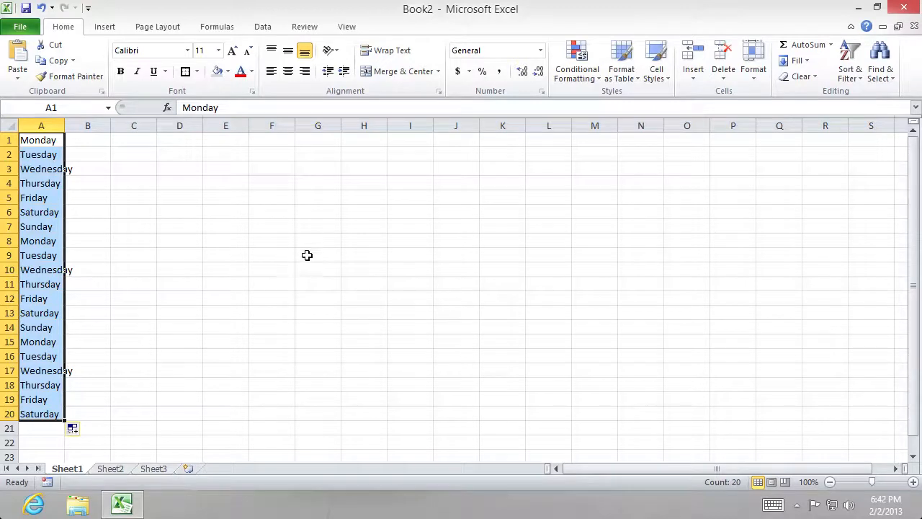
# - Clear the contents of the weekday list in A1:A20
pyautogui.rightClick(51, 213)
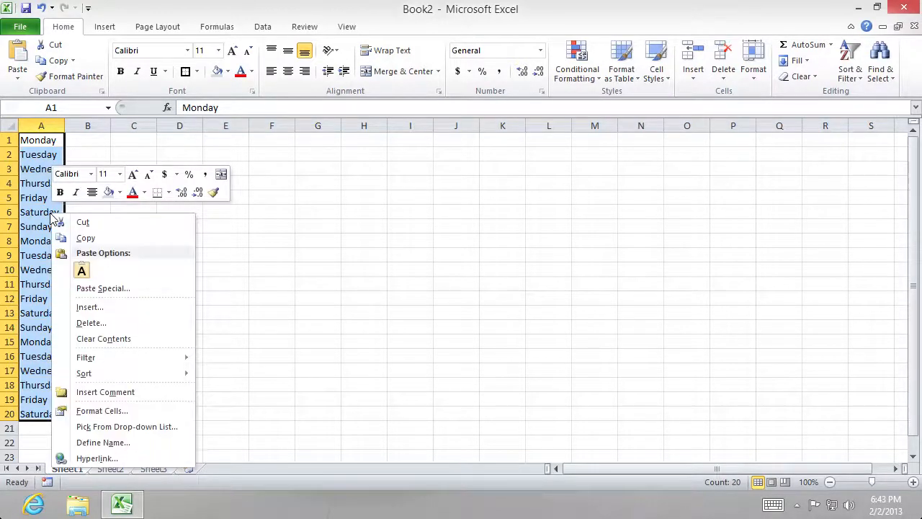
pyautogui.click(103, 338)
pyautogui.click(131, 182)
# - Enter Monday in A1 and Wednesday in A2, and extend the every-other-day series down to row 16
pyautogui.click(51, 144)
pyautogui.write('Monday')
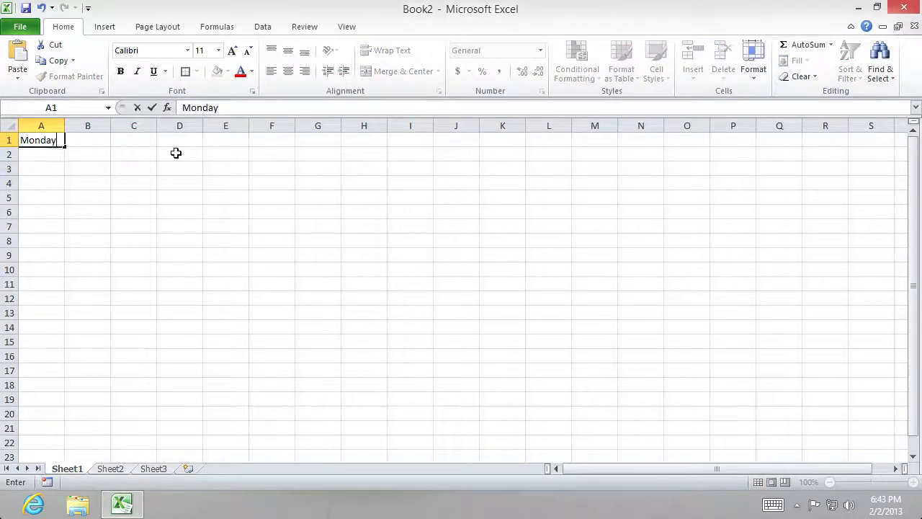
pyautogui.press('Tab')
pyautogui.press('Return')
pyautogui.write('Wednesd')
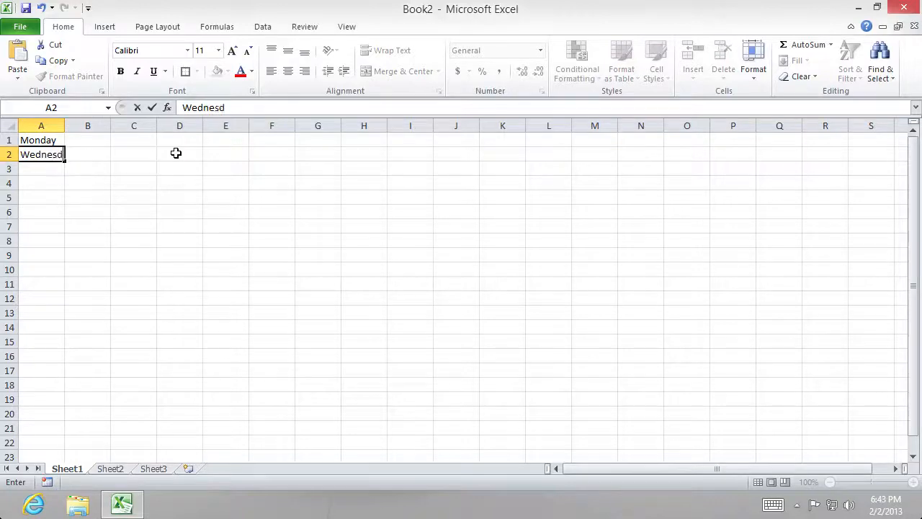
pyautogui.write('ay')
pyautogui.click(176, 153)
pyautogui.moveTo(53, 138); pyautogui.dragTo(63, 361)
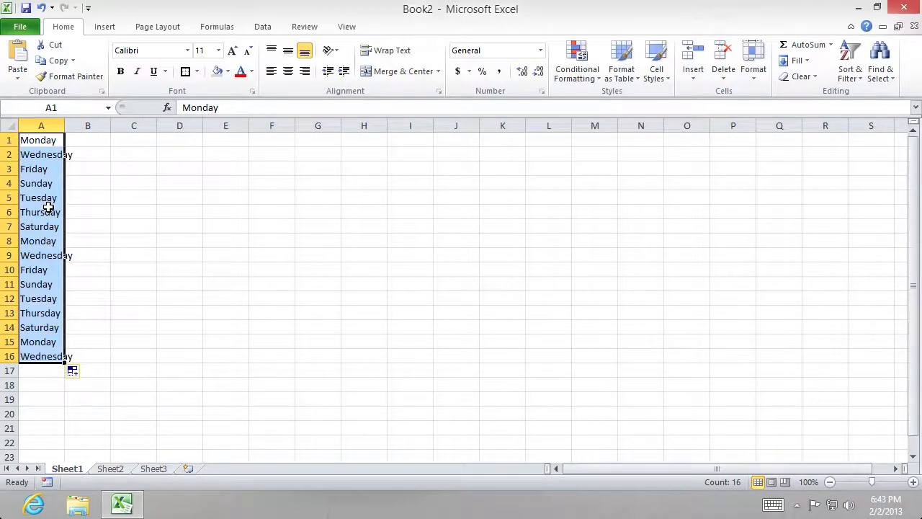
# - Clear the contents of the every-other-day list in A1:A16
pyautogui.rightClick(48, 271)
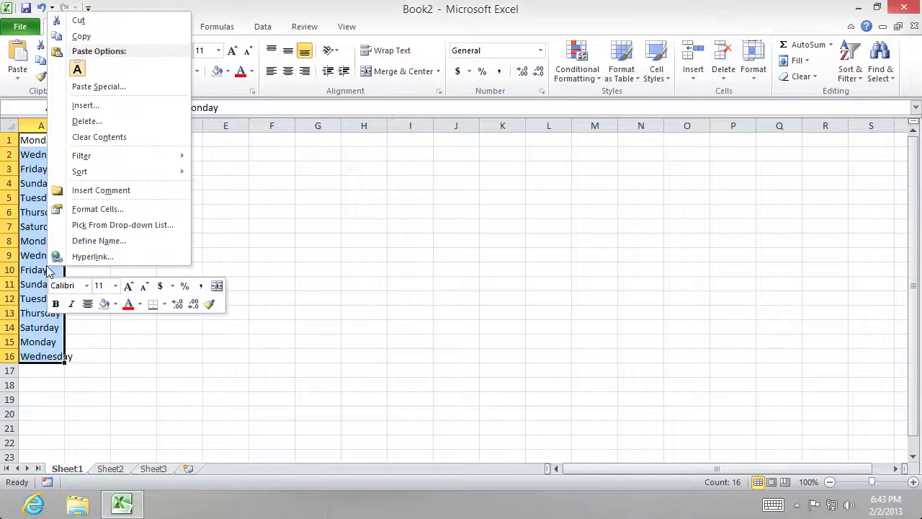
pyautogui.click(93, 136)
pyautogui.click(201, 184)
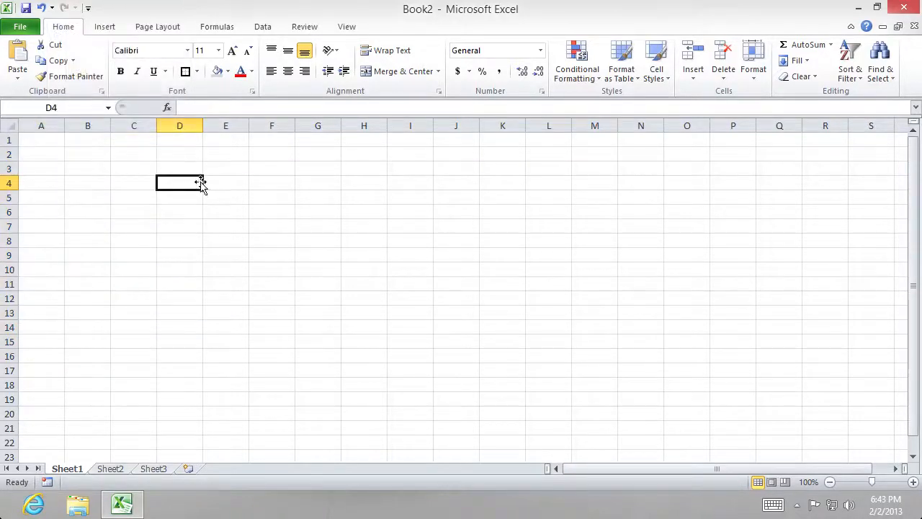
# - Enter January in A1 and February in A2, and extend the month series down to December in row 12
pyautogui.click(22, 140)
pyautogui.write('January')
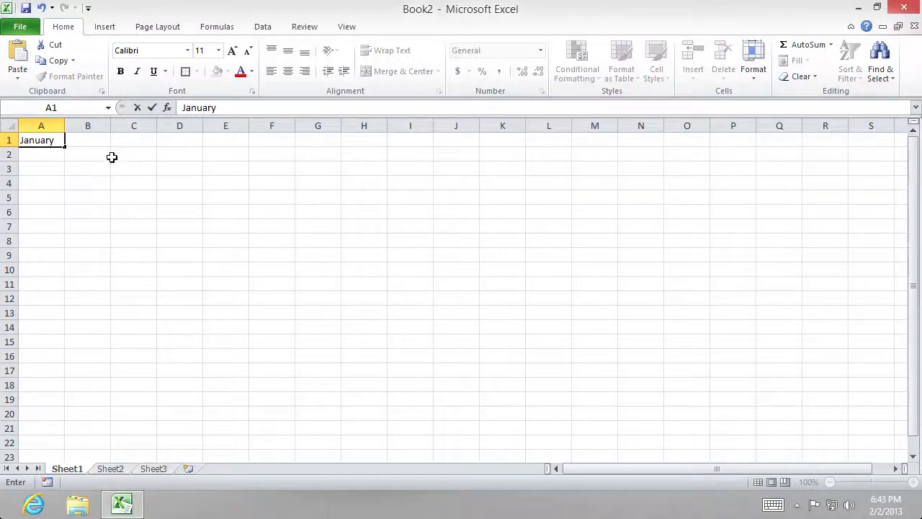
pyautogui.press('Return')
pyautogui.write('B')
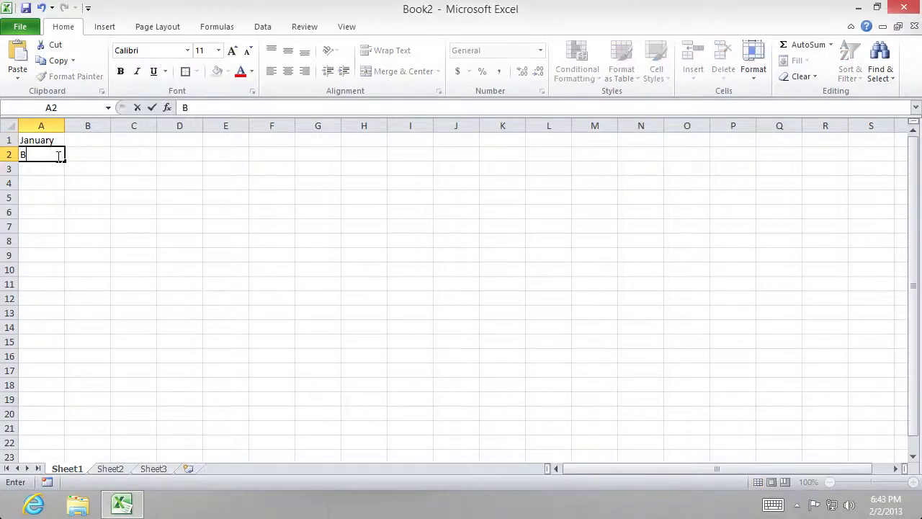
pyautogui.write('ebruary')
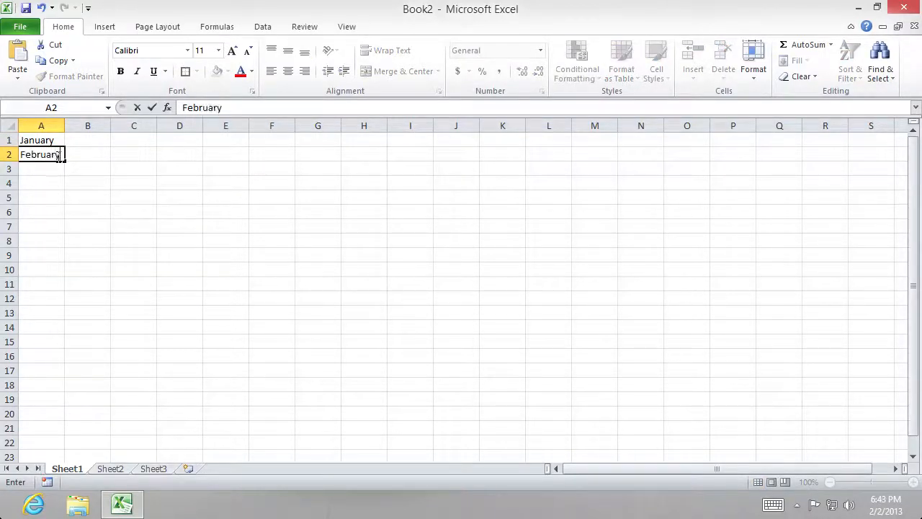
pyautogui.click(68, 169)
pyautogui.moveTo(43, 144); pyautogui.dragTo(64, 306)
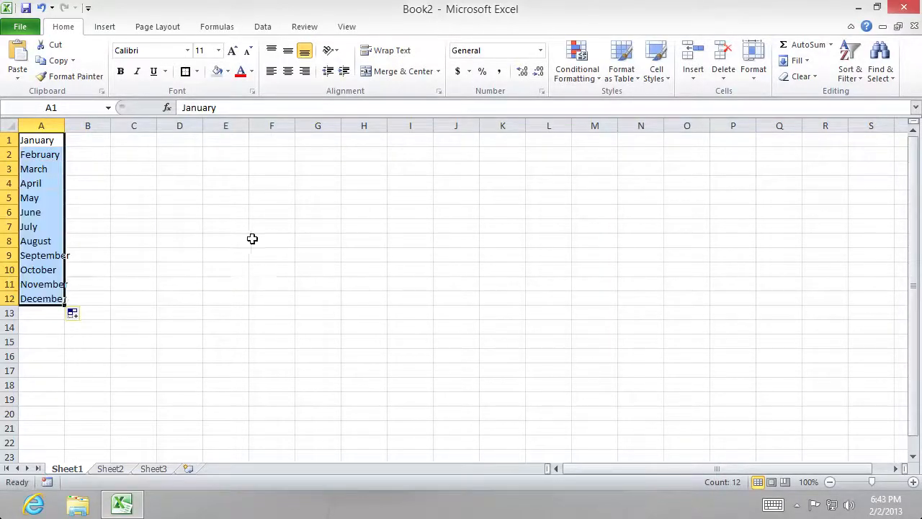
# - Clear the contents of the month list in A1:A12
pyautogui.press('BackSpace')
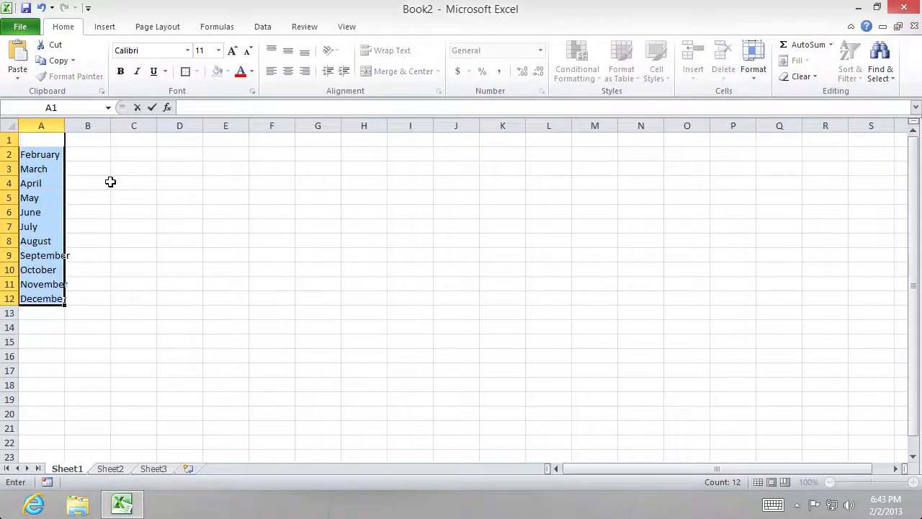
pyautogui.rightClick(55, 184)
pyautogui.click(104, 309)
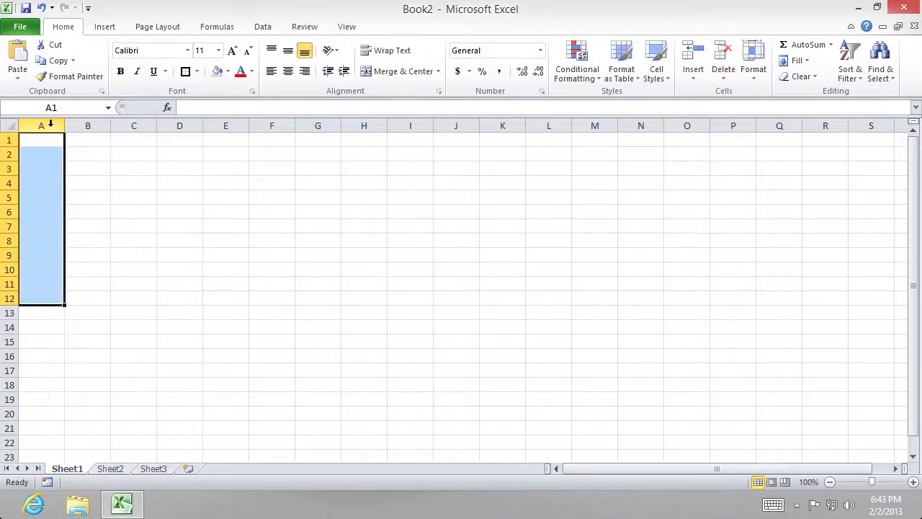
# - Enter 2013 in A1 and 2014 in A2, and extend the year series down to row 16
pyautogui.click(61, 142)
pyautogui.write('2013')
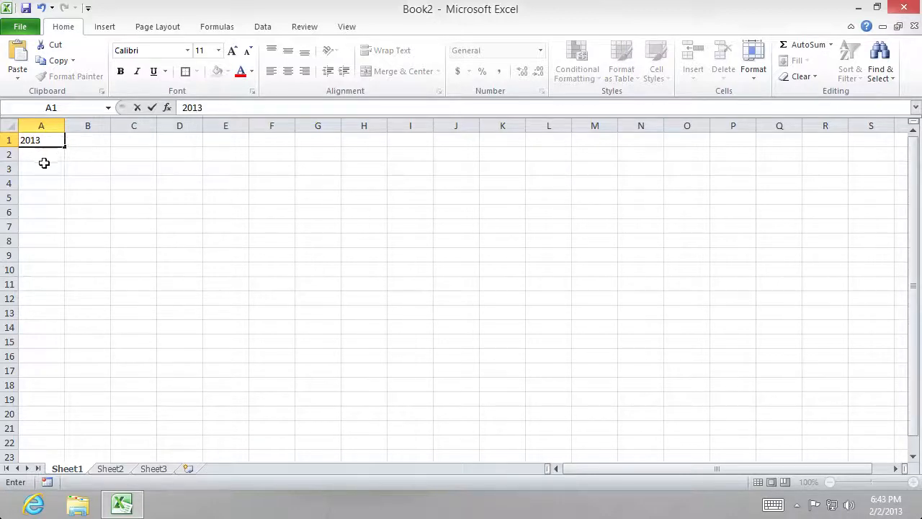
pyautogui.click(48, 151)
pyautogui.write('2014')
pyautogui.click(43, 183)
pyautogui.moveTo(50, 140); pyautogui.dragTo(64, 360)
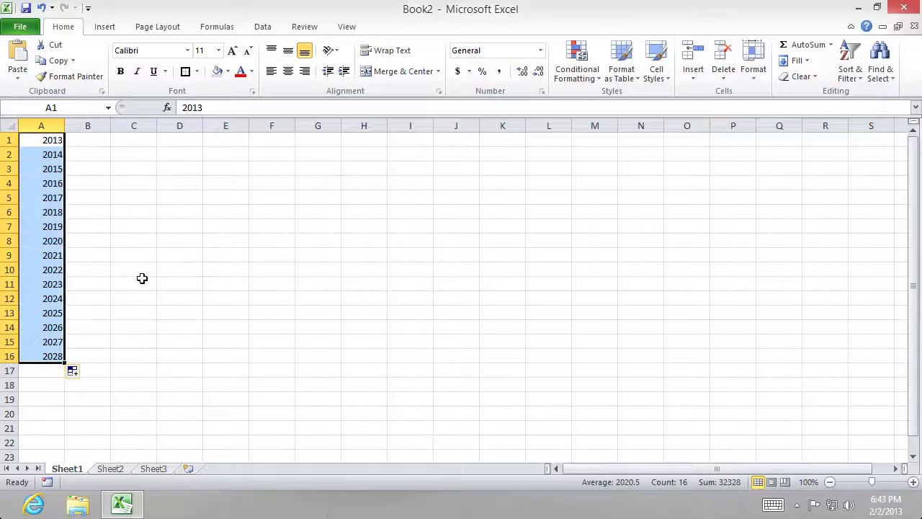
# - Clear the contents of the year list in A1:A16
pyautogui.rightClick(34, 226)
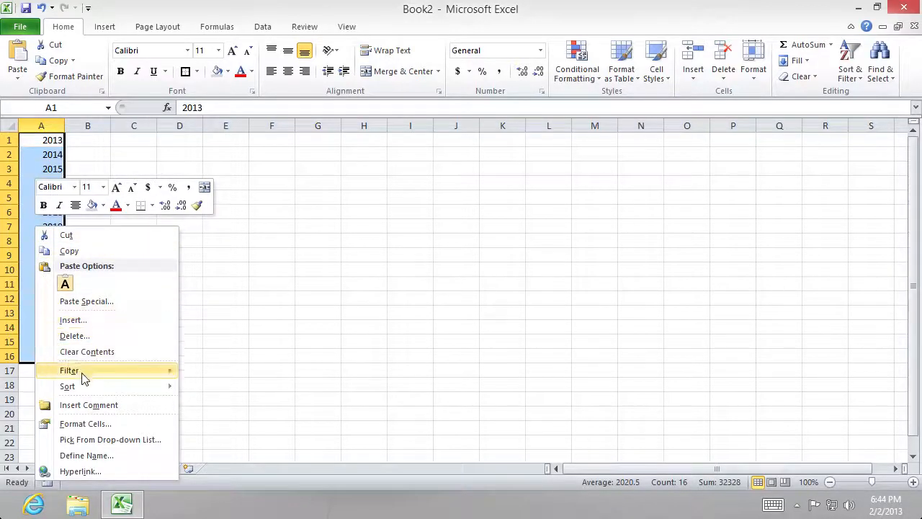
pyautogui.moveTo(91, 371)
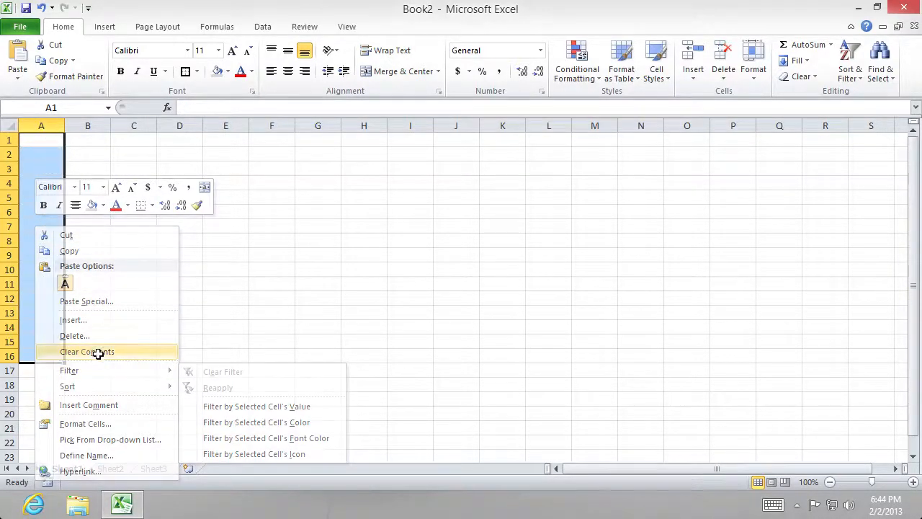
pyautogui.click(93, 352)
pyautogui.click(196, 336)
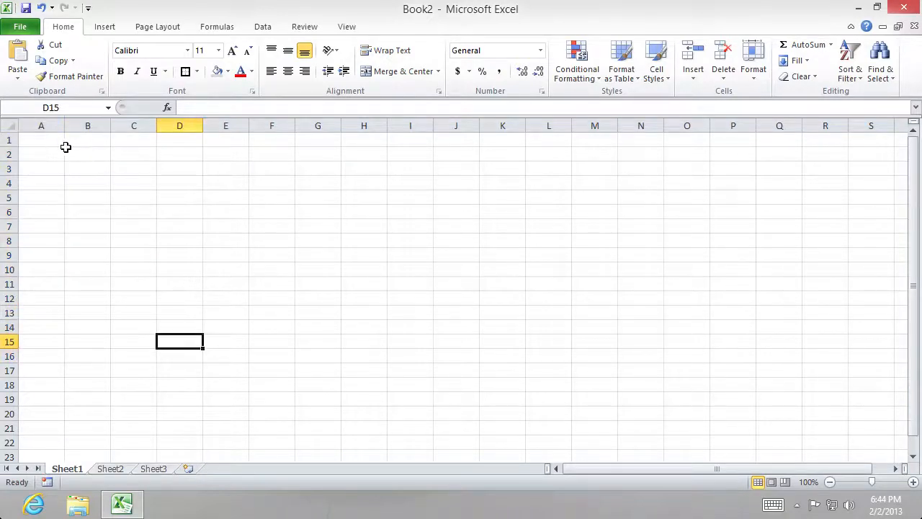
# - Enter the values 3, 4, 5 and 2 across A1:D1
pyautogui.click(60, 141)
pyautogui.write('3')
pyautogui.press('Tab')
pyautogui.write('4')
pyautogui.press('Tab')
pyautogui.write('5')
pyautogui.press('Tab')
pyautogui.write('2')
pyautogui.press('Tab')
# - Enter the values 2, 3, 5 and 6 across A2:D2
pyautogui.press('Down')
pyautogui.press('Left')
pyautogui.press('Left')
pyautogui.press('Left')
pyautogui.press('Left')
pyautogui.write('2')
pyautogui.press('Tab')
pyautogui.write('3')
pyautogui.press('Tab')
pyautogui.write('5')
pyautogui.press('Tab')
pyautogui.write('6')
# - Enter the values 1, 3, 5 and 6 across A3:D3
pyautogui.press('Down')
pyautogui.press('Left')
pyautogui.press('Left')
pyautogui.press('Left')
pyautogui.write('1')
pyautogui.press('Tab')
pyautogui.write('3')
pyautogui.press('Down')
pyautogui.press('Up')
pyautogui.press('Tab')
pyautogui.write('5')
# - Enter the values 1, 6, 7 and 2 across A4:D4
pyautogui.press('Tab')
pyautogui.write('6')
pyautogui.press('Down')
pyautogui.press('Left')
pyautogui.press('Left')
pyautogui.press('Left')
pyautogui.write('1')
pyautogui.press('Tab')
pyautogui.write('6')
pyautogui.press('Tab')
pyautogui.write('7')
# - Enter the values 7, 8, 8 and 9 across A5:D5
pyautogui.press('Tab')
pyautogui.write('2')
pyautogui.press('Return')
pyautogui.press('Left')
pyautogui.press('Left')
pyautogui.write('7')
pyautogui.press('Tab')
pyautogui.write('8')
pyautogui.press('Down')
pyautogui.write('9')
pyautogui.press('Tab')
pyautogui.press('Up')
pyautogui.write('8')
# - Enter the values 2, 4, 4 and 4 across A6:D6
pyautogui.press('Tab')
pyautogui.write('9')
pyautogui.press('Return')
pyautogui.press('Left')
pyautogui.press('Left')
pyautogui.press('Left')
pyautogui.write('2')
pyautogui.press('Tab')
pyautogui.write('4')
pyautogui.press('Tab')
pyautogui.write('4')
pyautogui.press('Tab')
pyautogui.write('4')
pyautogui.press('Tab')
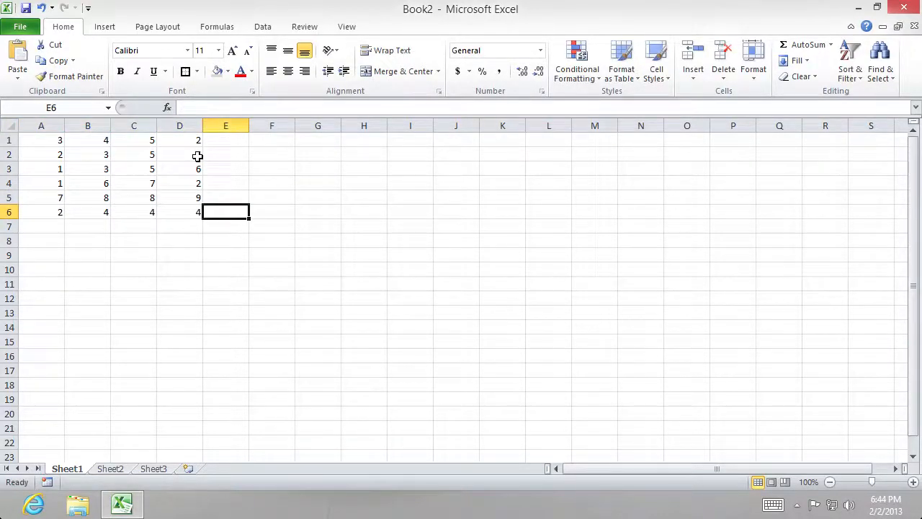
pyautogui.click(246, 185)
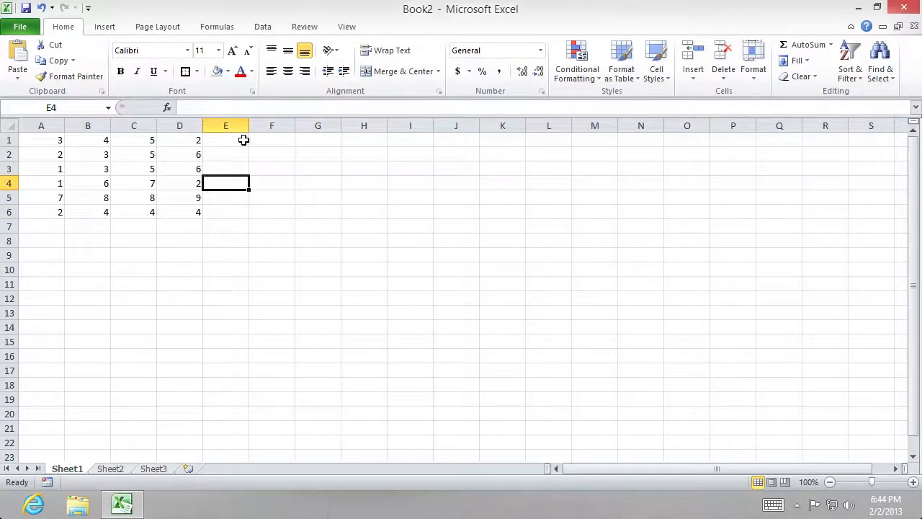
# - Insert a blank row above the first row of numbers
pyautogui.rightClick(8, 140)
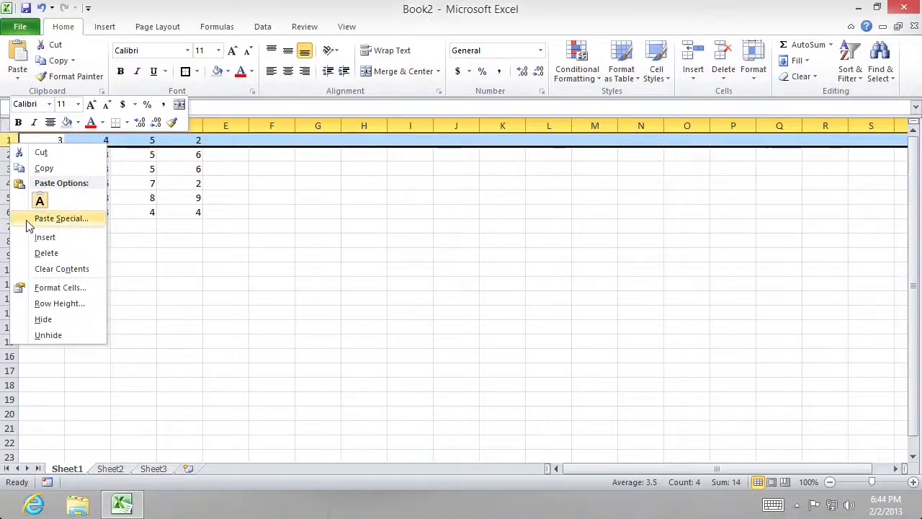
pyautogui.click(34, 237)
pyautogui.click(269, 256)
pyautogui.click(225, 139)
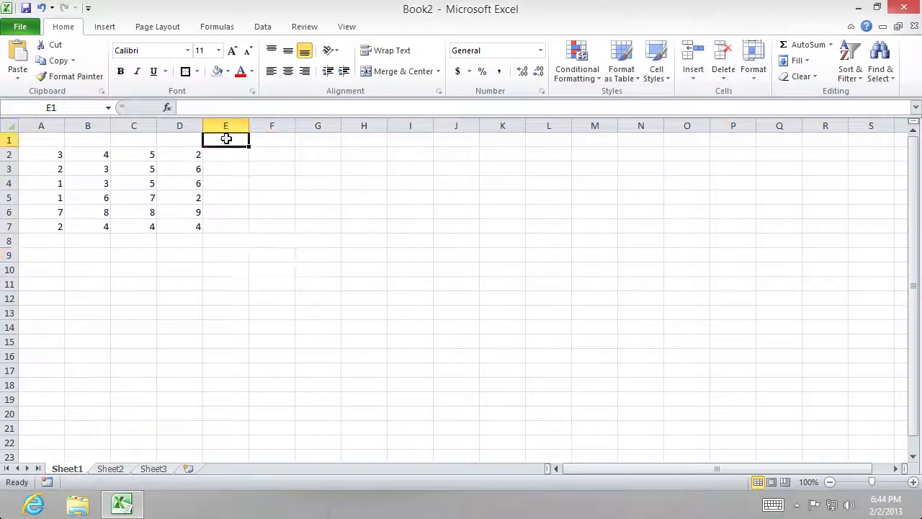
pyautogui.write('Total')
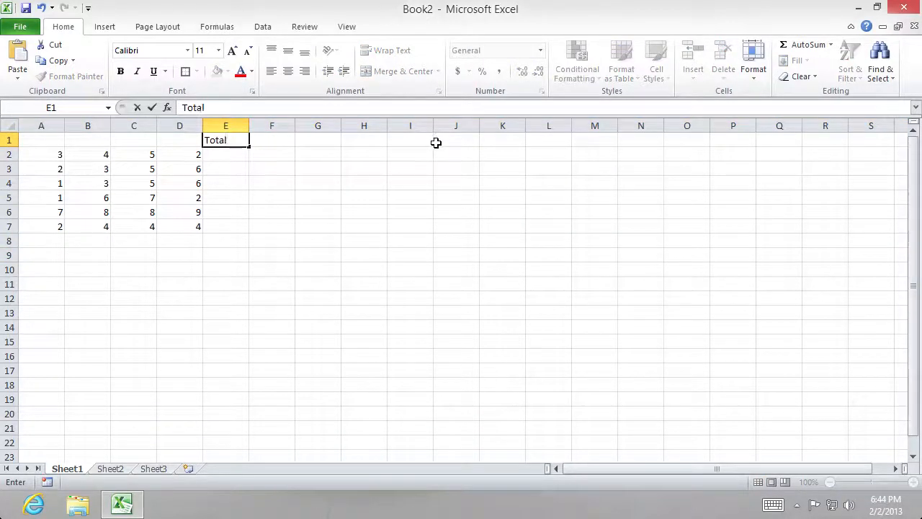
pyautogui.press('BackSpace')
pyautogui.press('BackSpace')
pyautogui.press('BackSpace')
pyautogui.press('BackSpace')
pyautogui.press('BackSpace')
pyautogui.click(381, 208)
# - Enter the column headings Total in F1 and Average in G1
pyautogui.click(284, 139)
pyautogui.write('To')
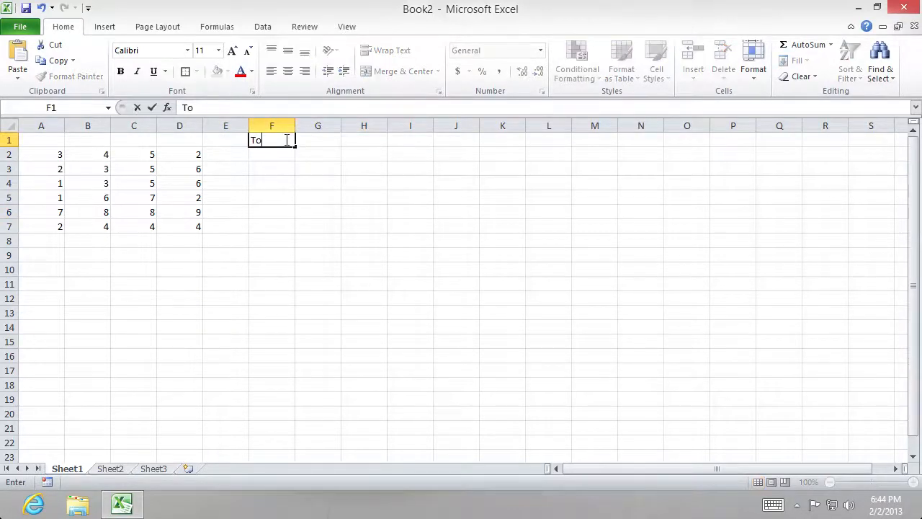
pyautogui.write('tal')
pyautogui.click(305, 138)
pyautogui.write('Average')
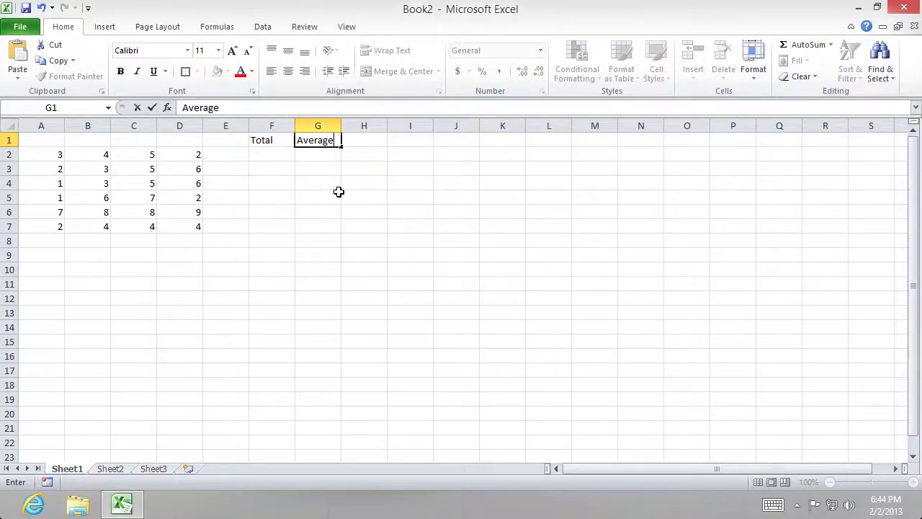
pyautogui.click(339, 193)
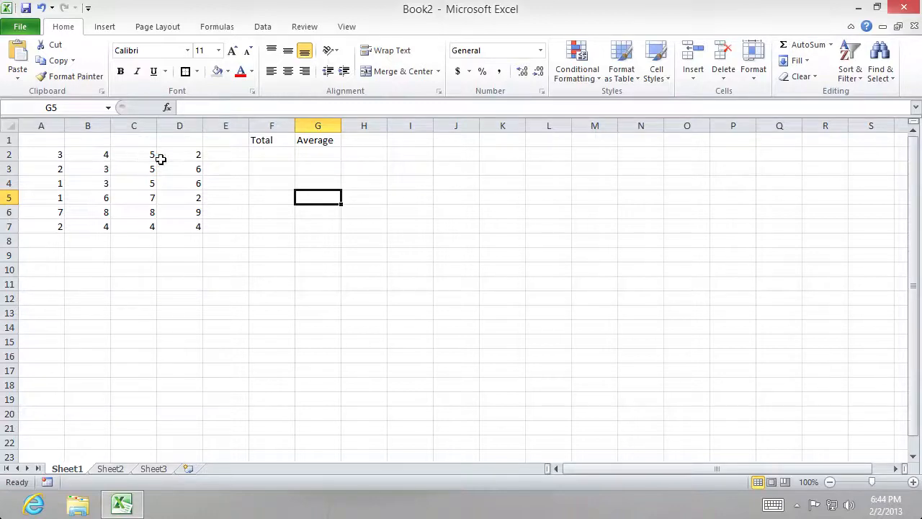
# - Enter the formula =sum(A2:D2) in F2 to total the first row of numbers
pyautogui.click(287, 157)
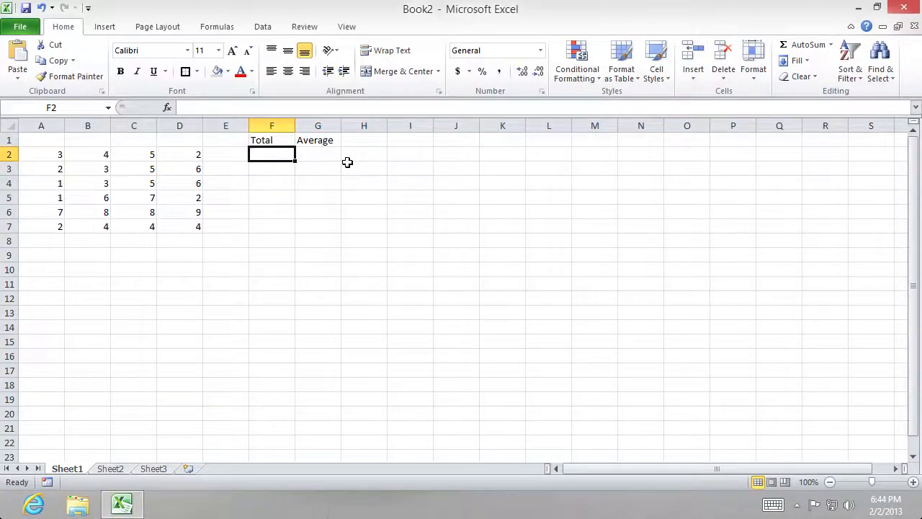
pyautogui.write('=sum')
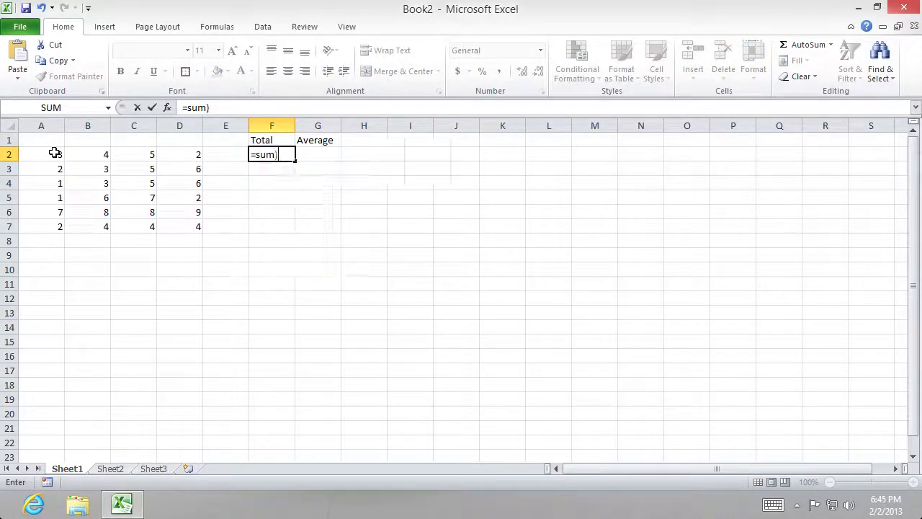
pyautogui.write('(')
pyautogui.moveTo(51, 155); pyautogui.dragTo(201, 157)
pyautogui.write(')')
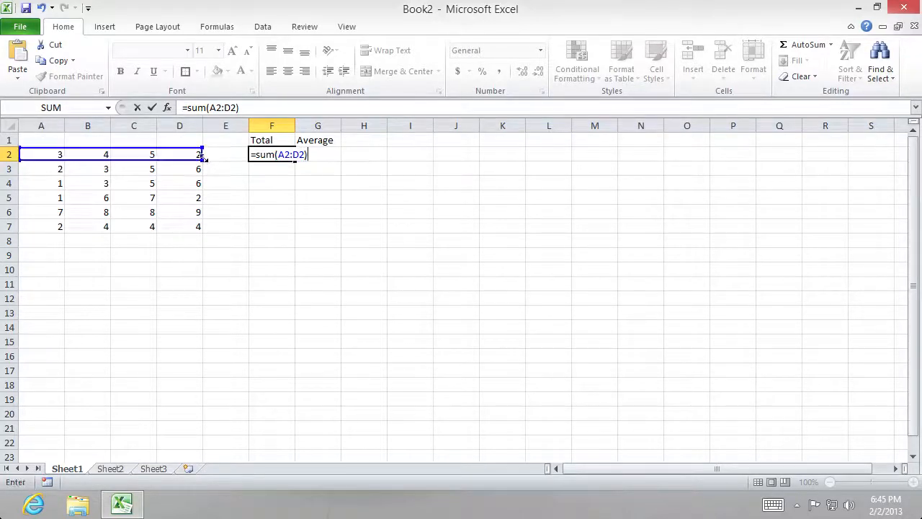
pyautogui.click(304, 271)
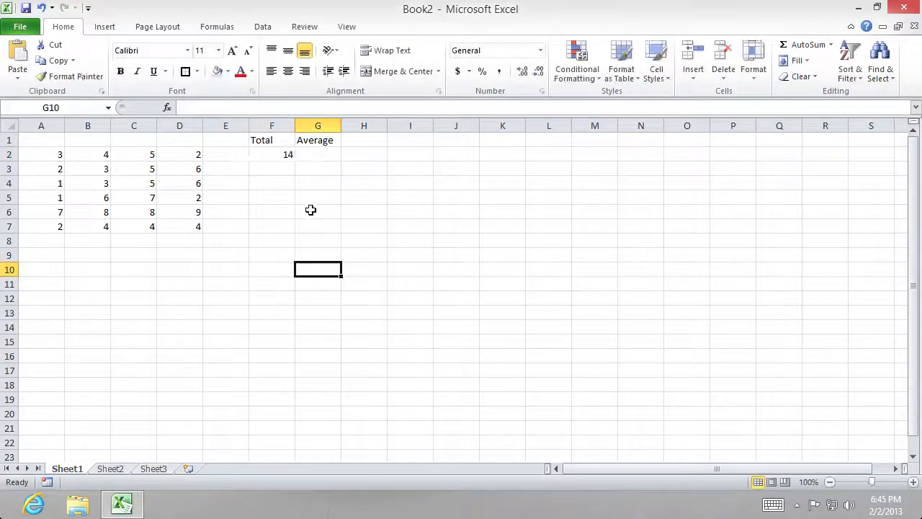
# - Enter the formula =average(A2:D2) in G2 to average the first row of numbers
pyautogui.click(310, 154)
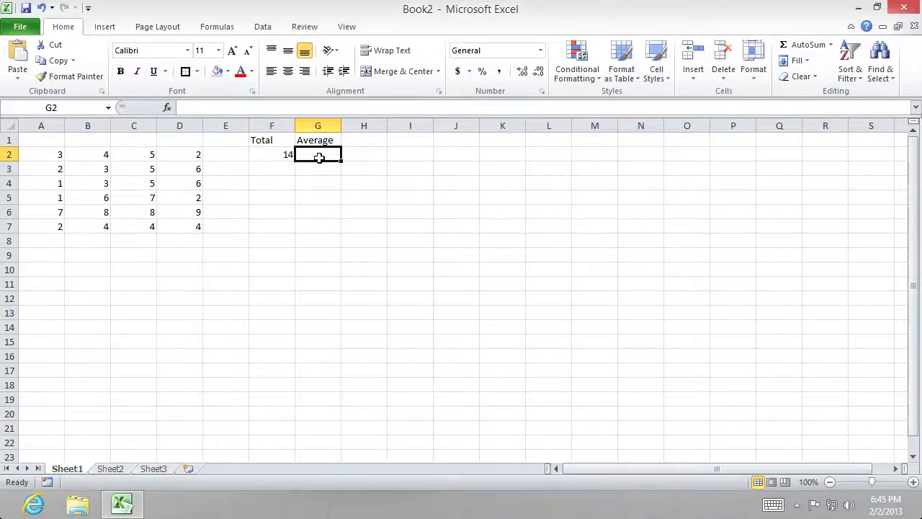
pyautogui.write('=average')
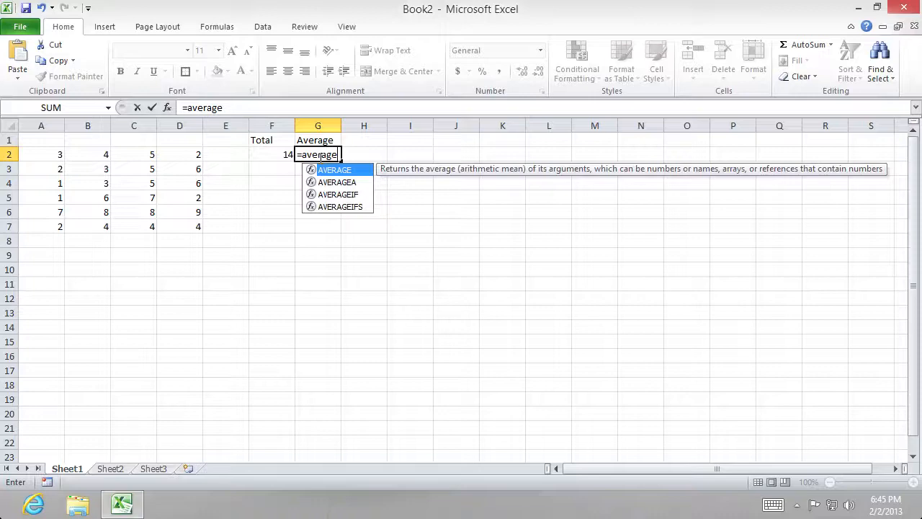
pyautogui.write('(')
pyautogui.moveTo(64, 152); pyautogui.dragTo(175, 148)
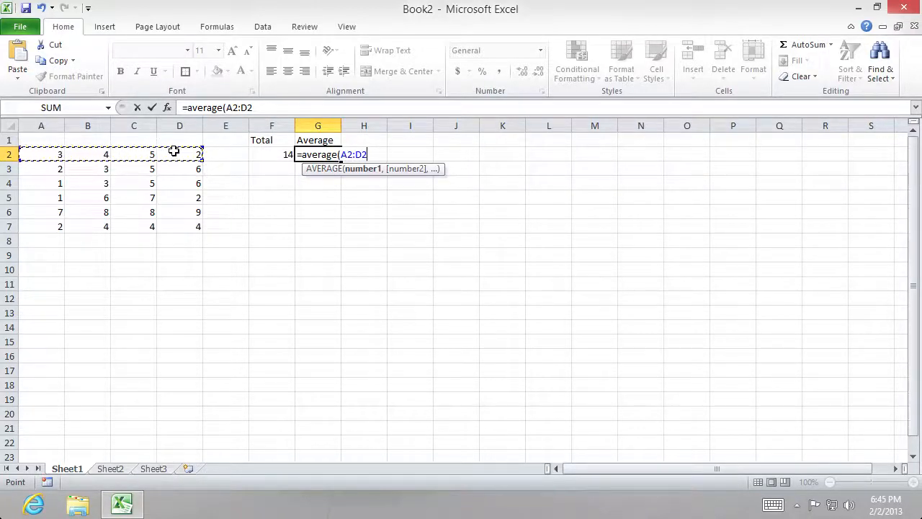
pyautogui.write(')')
pyautogui.press('Return')
pyautogui.click(251, 236)
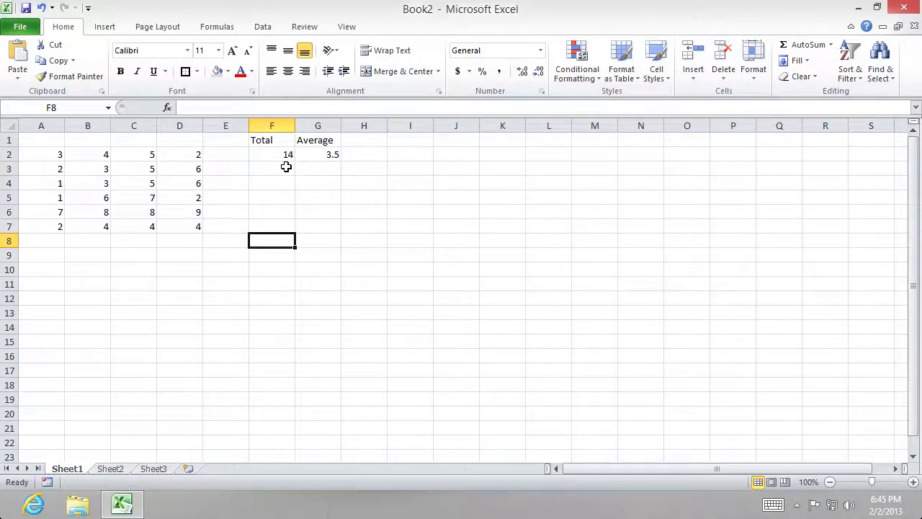
# - Fill the Total and Average formulas from F2:G2 down to row 7
pyautogui.moveTo(287, 158); pyautogui.dragTo(340, 228)
pyautogui.click(411, 212)
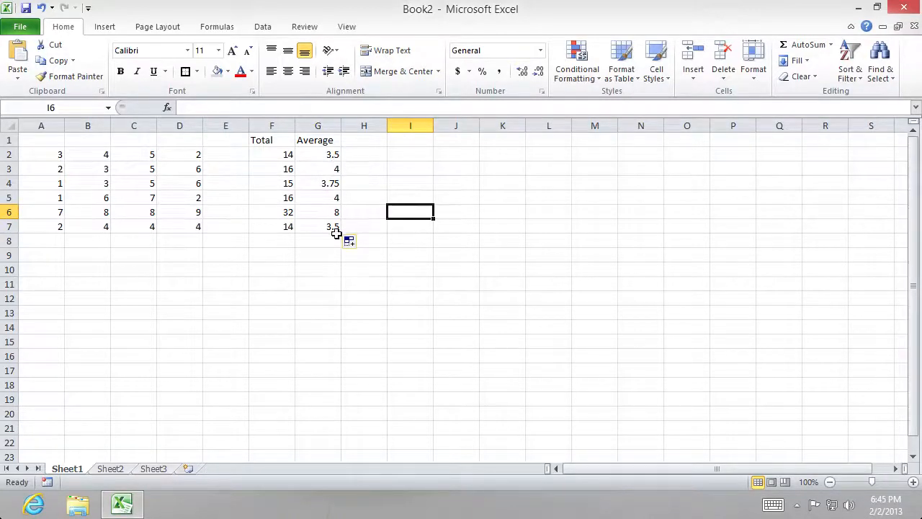
# - Examine how the cell references change from row to row in the Total and Average formulas, rows 2 to 6
pyautogui.click(283, 159)
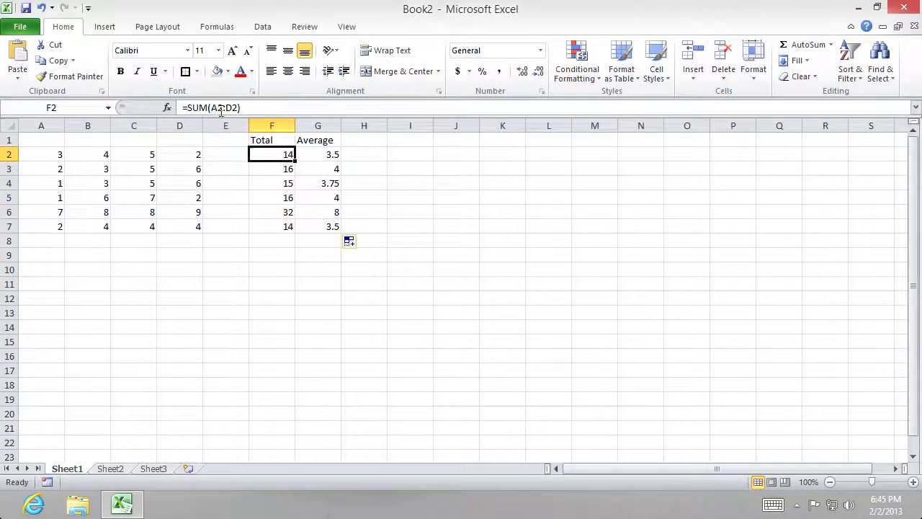
pyautogui.click(288, 168)
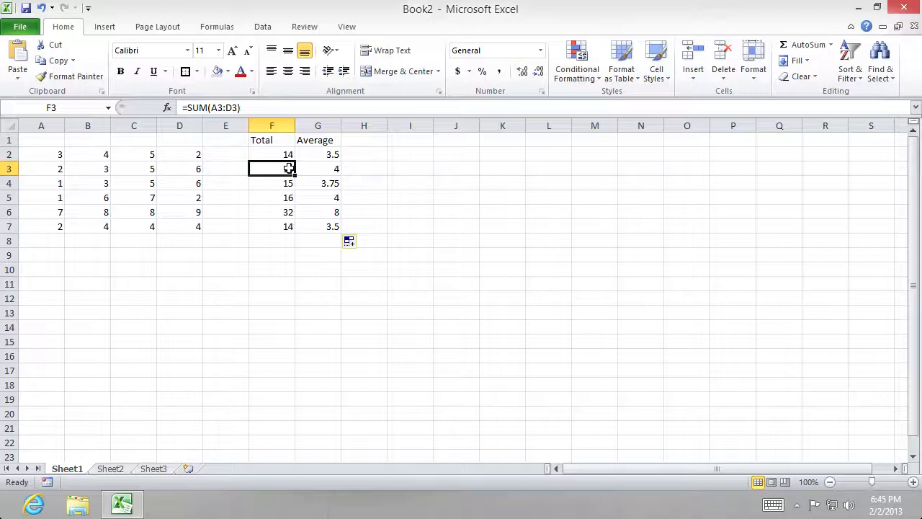
pyautogui.click(288, 183)
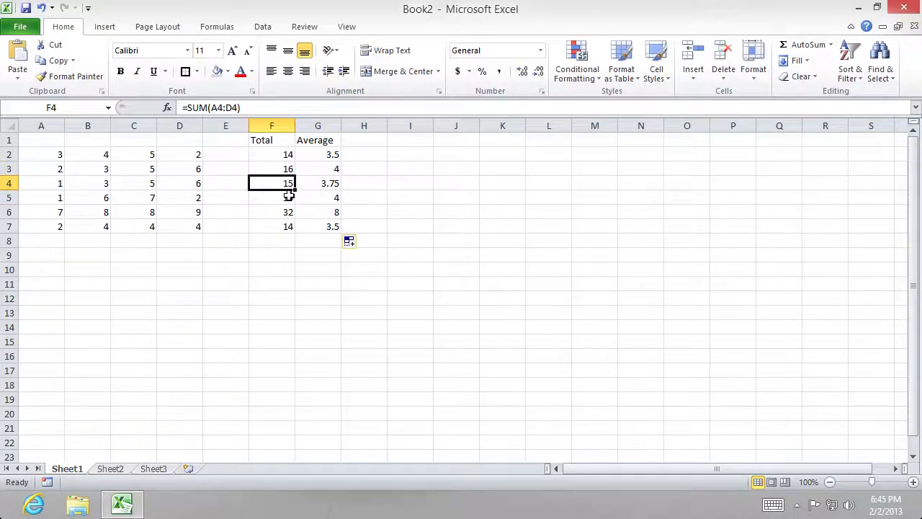
pyautogui.click(288, 196)
pyautogui.click(288, 211)
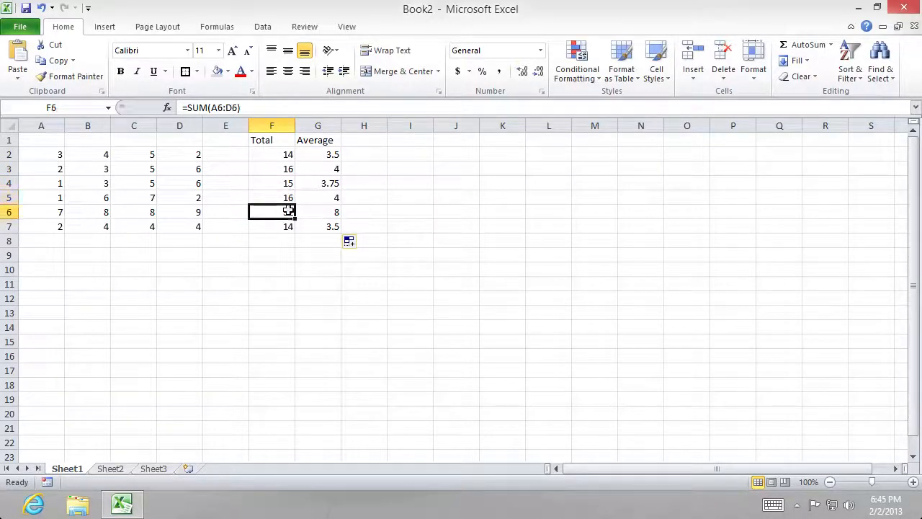
pyautogui.click(326, 156)
pyautogui.click(324, 170)
pyautogui.click(325, 184)
pyautogui.click(324, 199)
pyautogui.click(328, 212)
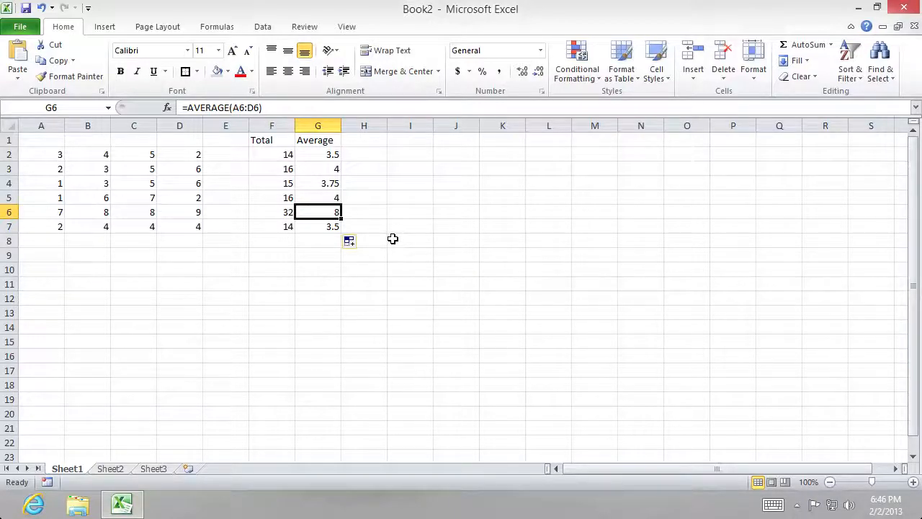
pyautogui.hotkey('ctrl', 'Left')
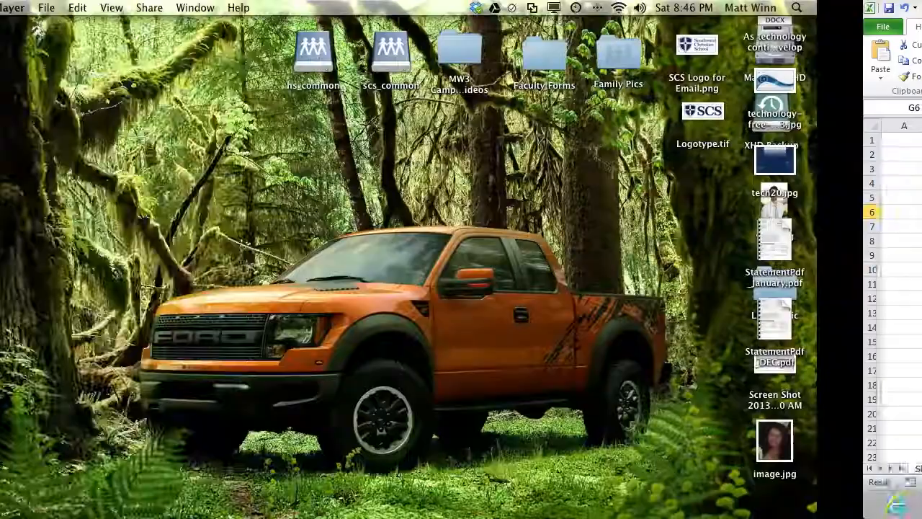